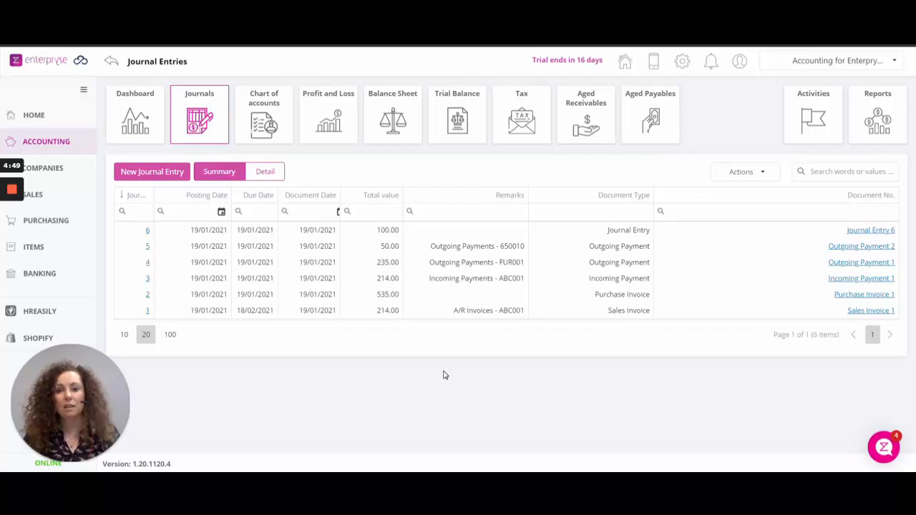
Go to the accounting journals and start a new journal entry
click(56, 142)
click(203, 118)
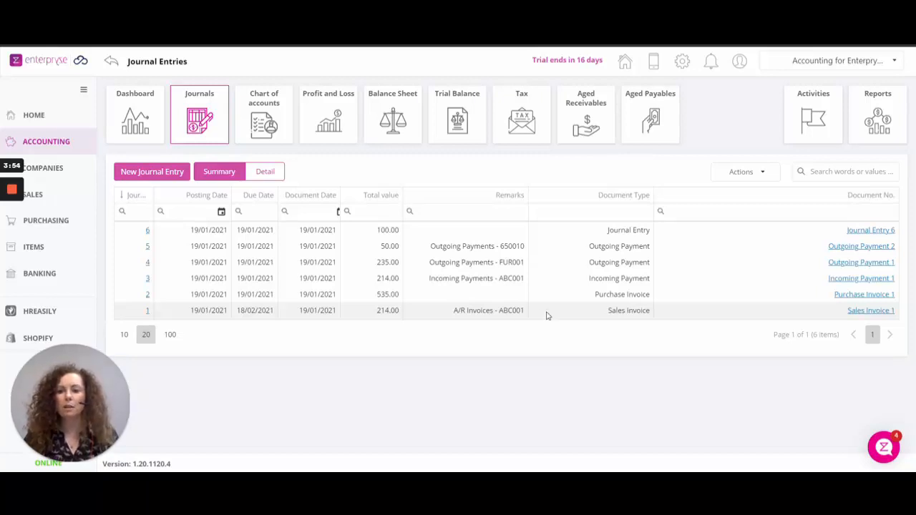
click(149, 172)
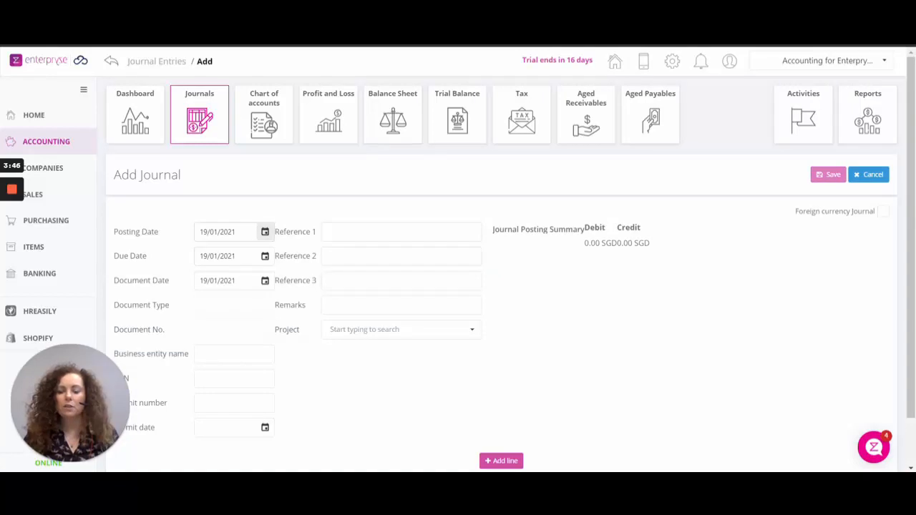
Set the journal's Reference 1 to 1234 and assign it to project 001 - Project
scroll(265, 231, down, 1)
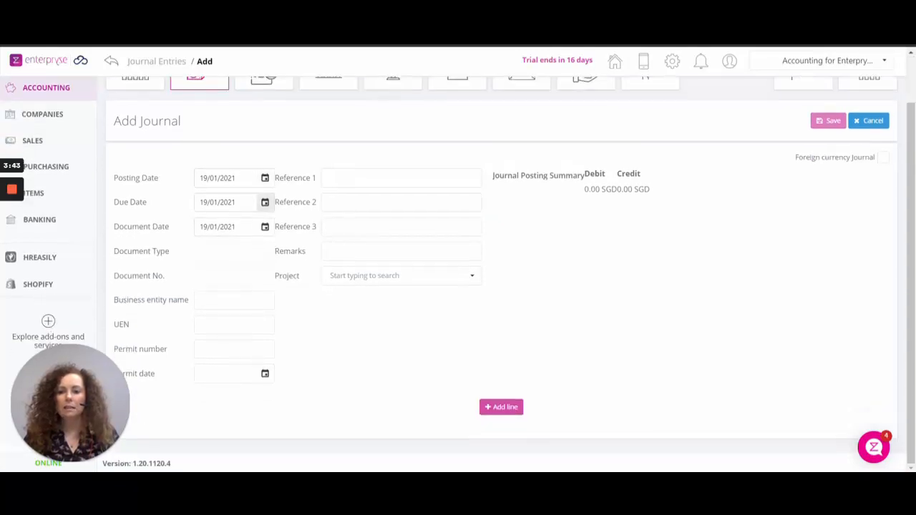
click(400, 178)
text(1234)
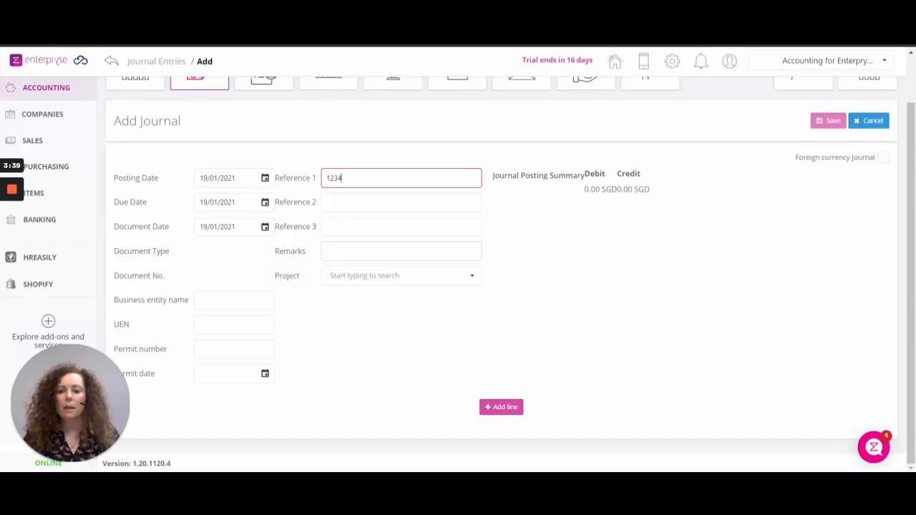
key(Tab)
click(472, 275)
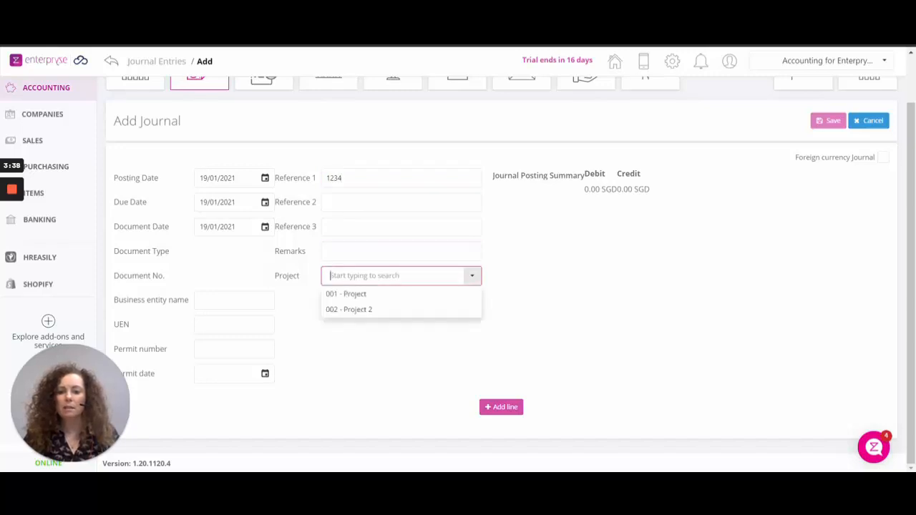
click(355, 295)
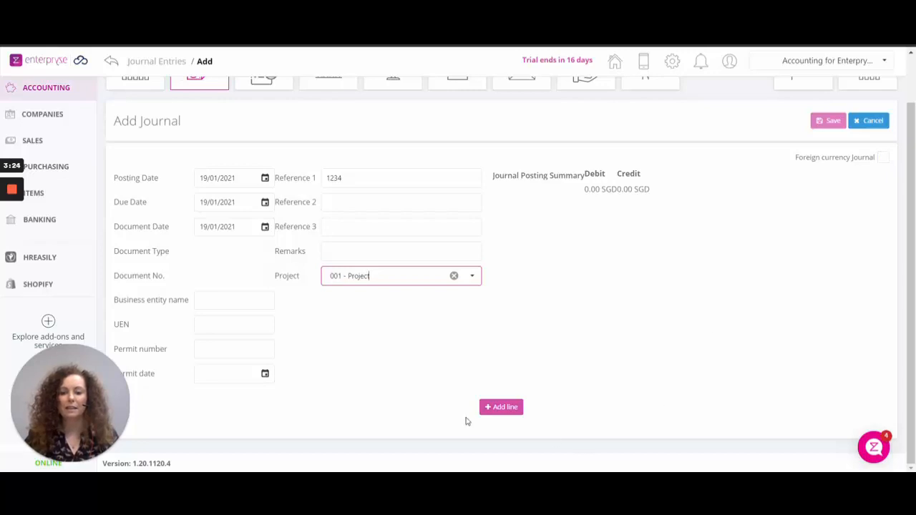
Add a journal line debiting 100 to the G/L account 650010 Bank Charges Paid, keeping the extra line fields shown
click(491, 413)
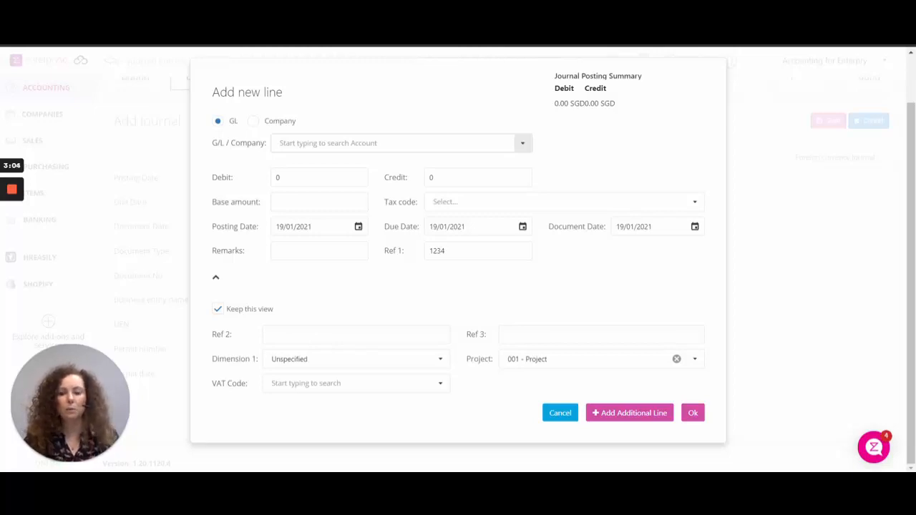
click(392, 143)
text(b)
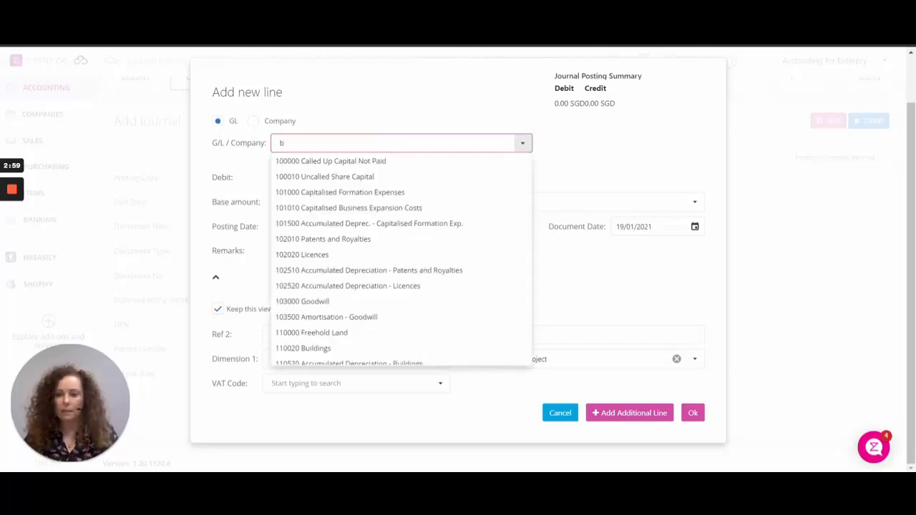
text(ank char)
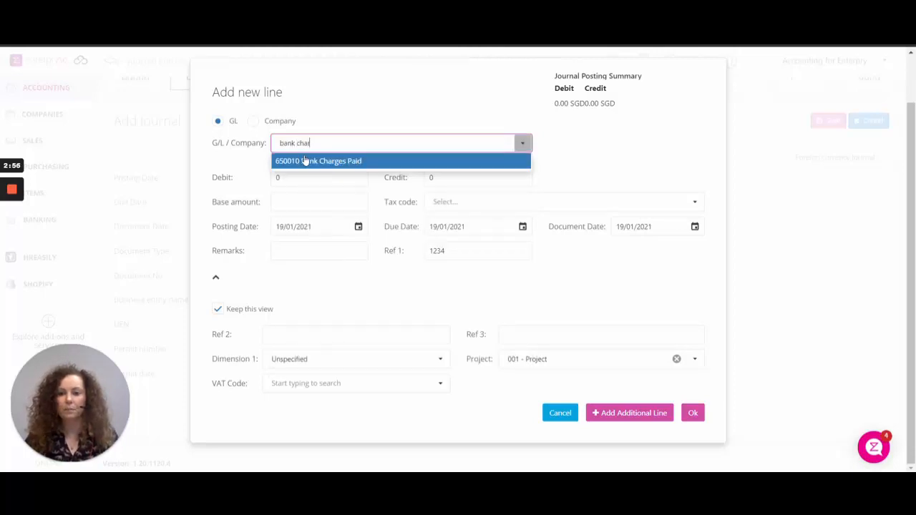
click(305, 161)
click(304, 178)
double_click(278, 178)
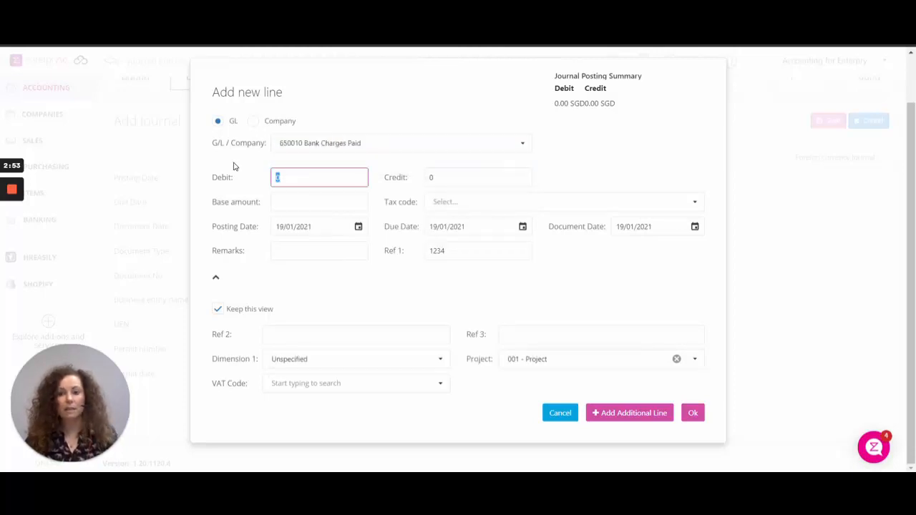
text(100)
click(234, 167)
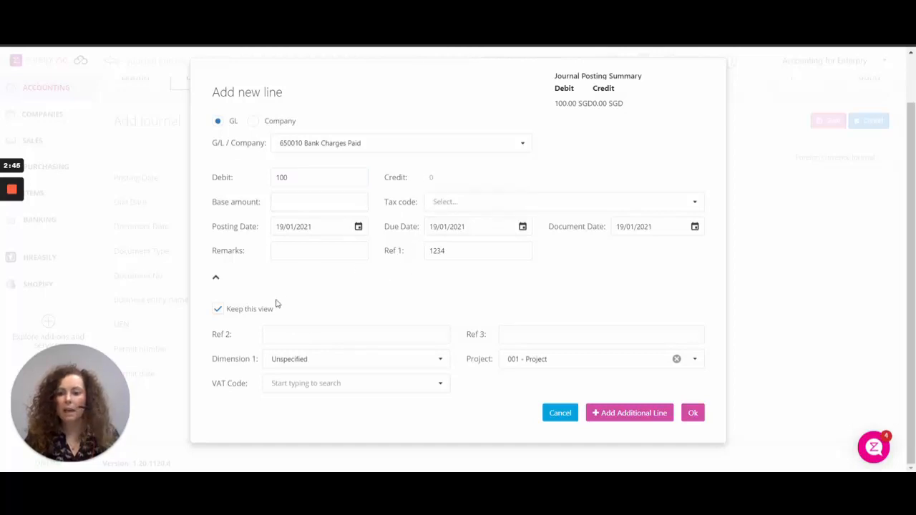
click(215, 280)
click(215, 281)
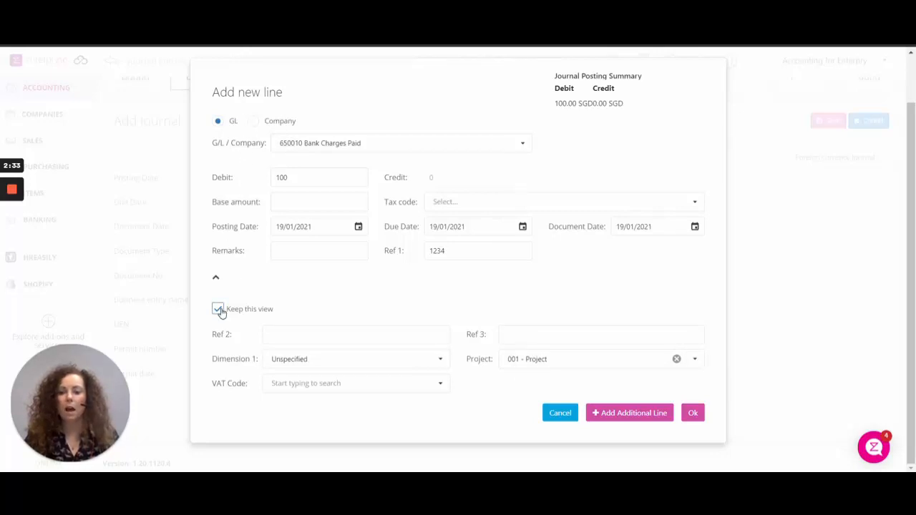
Add a second journal line crediting 100 to the G/L account 161010 SGD Bank Account No. 1 and accept the lines
click(631, 414)
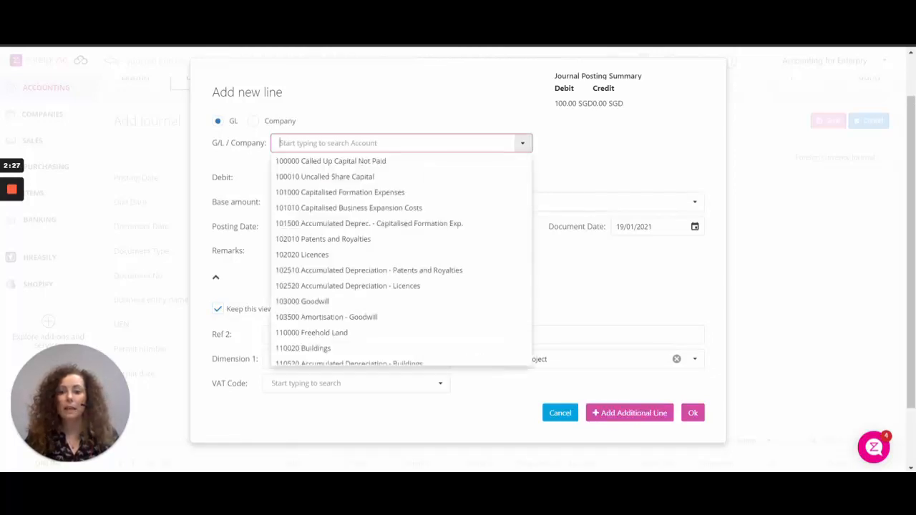
text(bank)
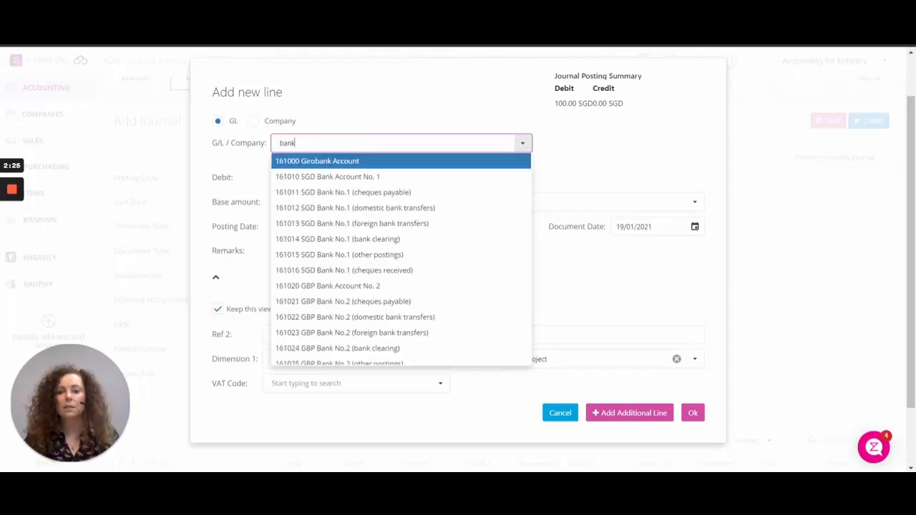
click(349, 179)
drag(439, 177, 413, 174)
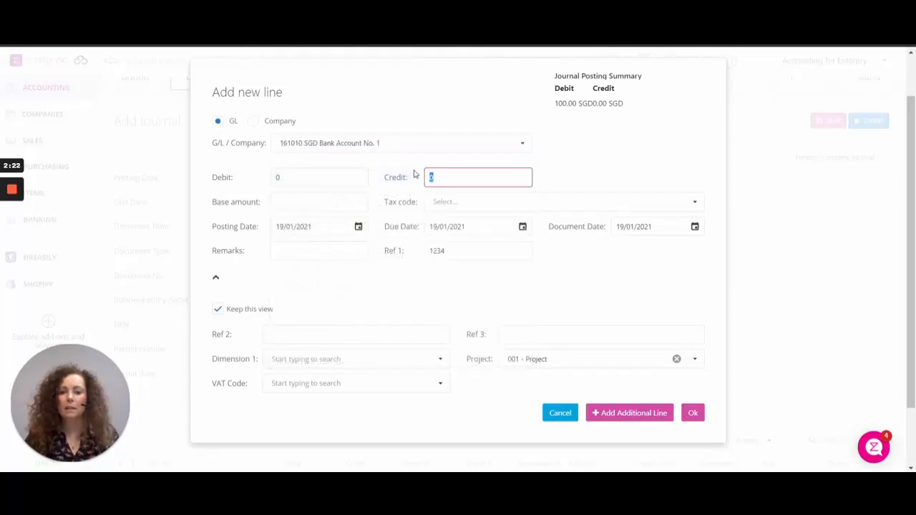
text(100)
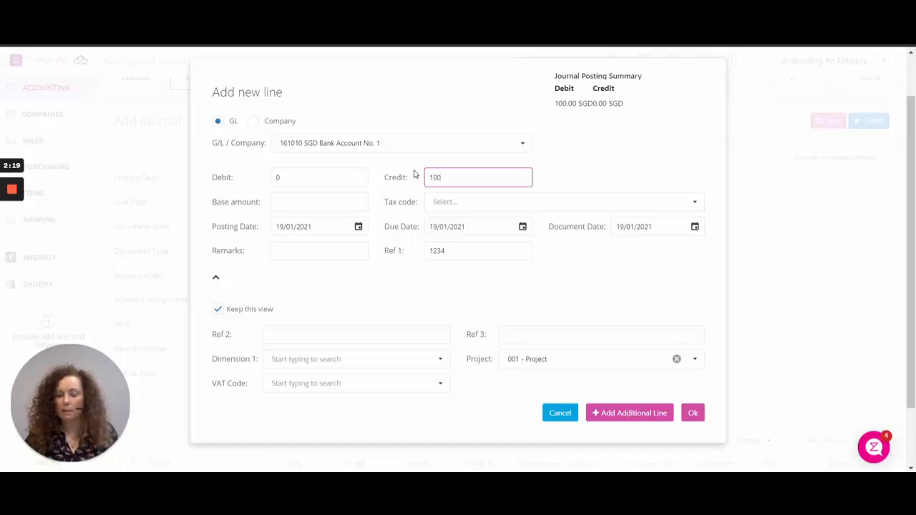
key(Tab)
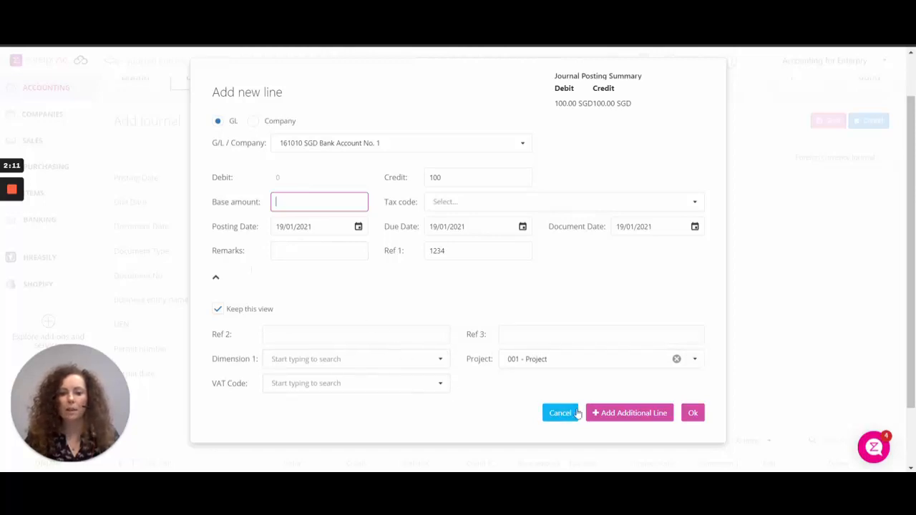
click(696, 413)
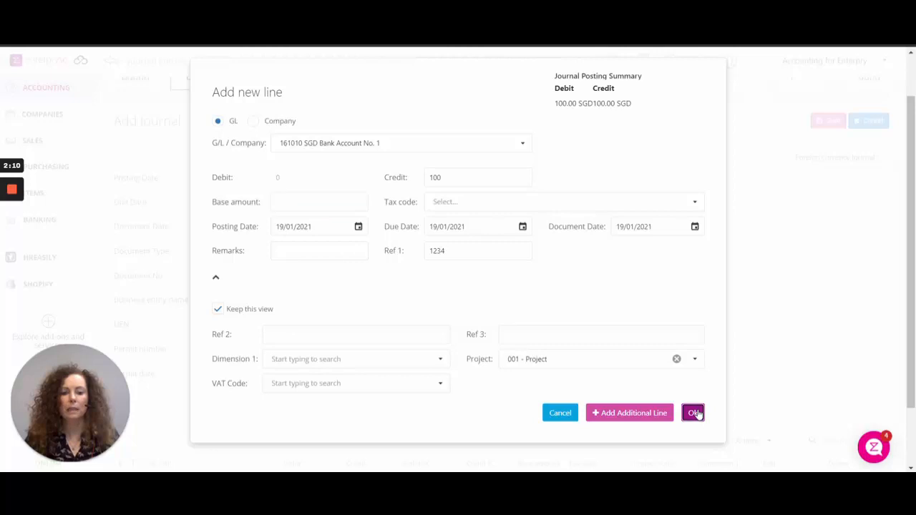
Review the two journal lines and the debit and credit summary, and save and confirm the journal entry
scroll(660, 333, down, 2)
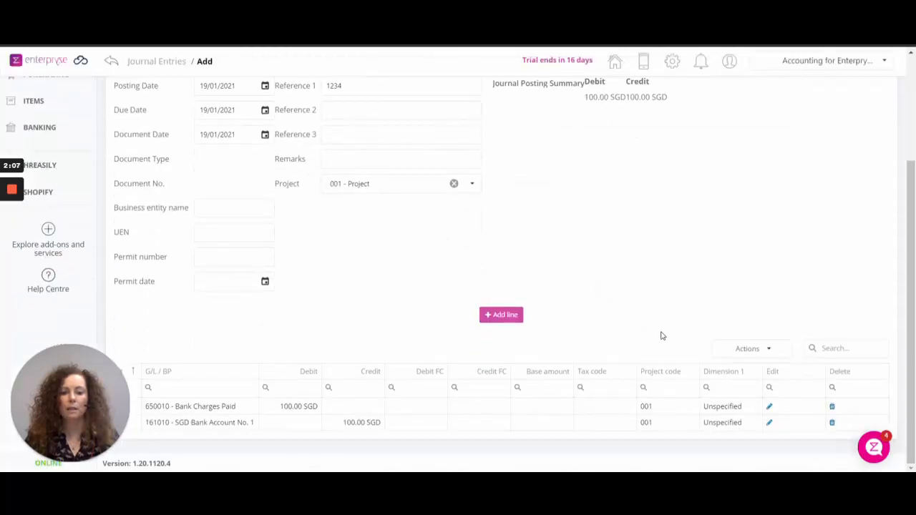
scroll(620, 247, up, 3)
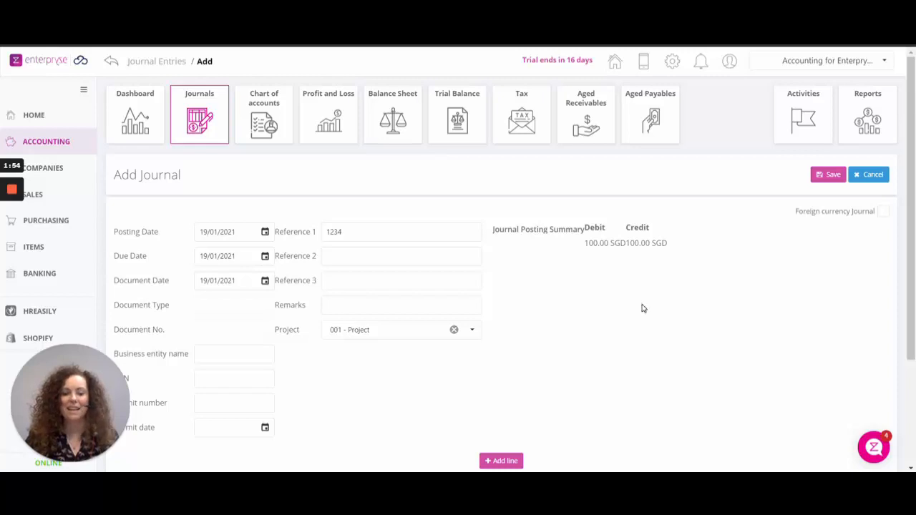
scroll(642, 308, down, 2)
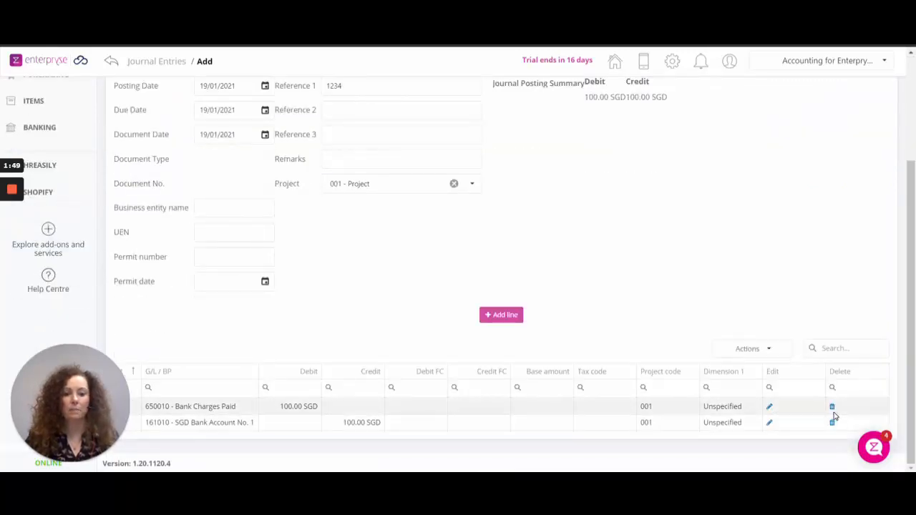
scroll(773, 237, up, 2)
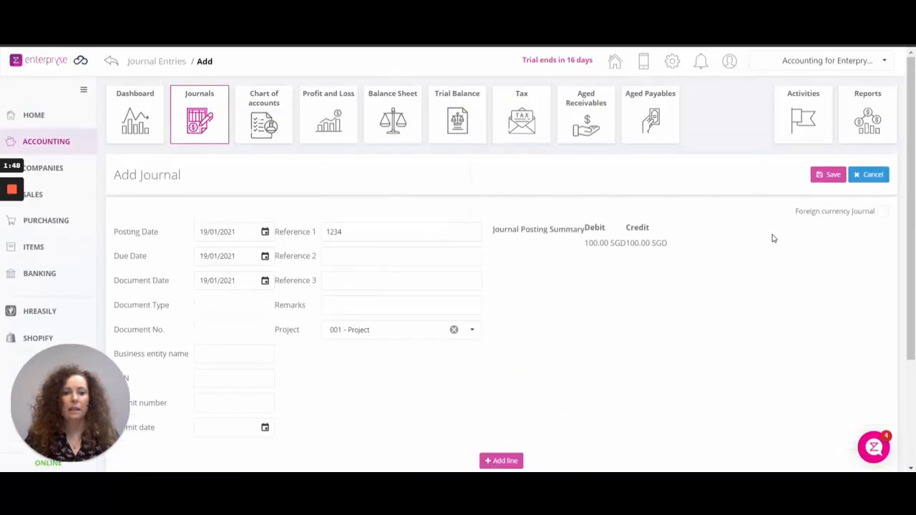
click(827, 176)
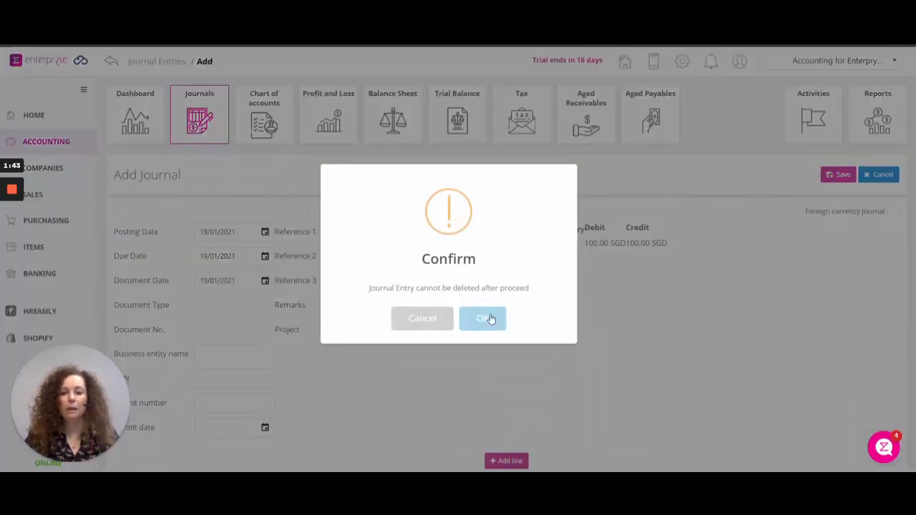
click(491, 318)
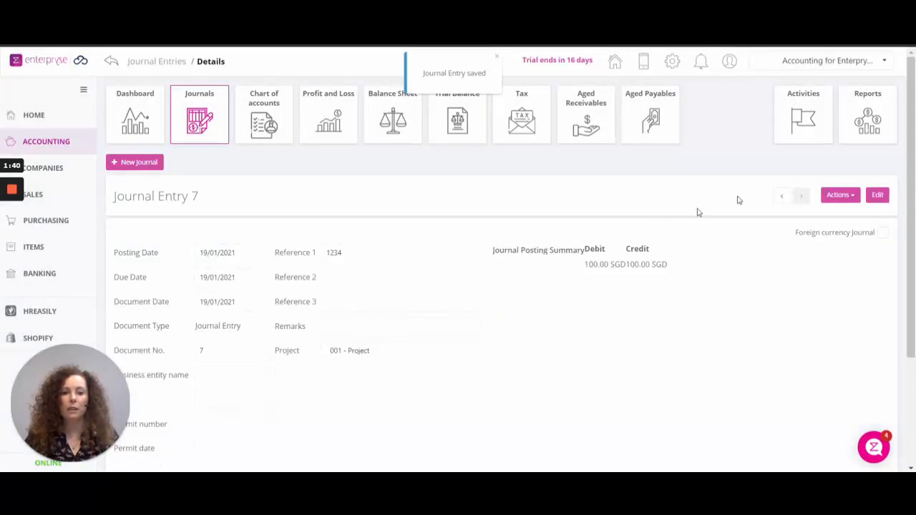
View the actions available for the saved journal entry and return to the journal entries list
click(848, 201)
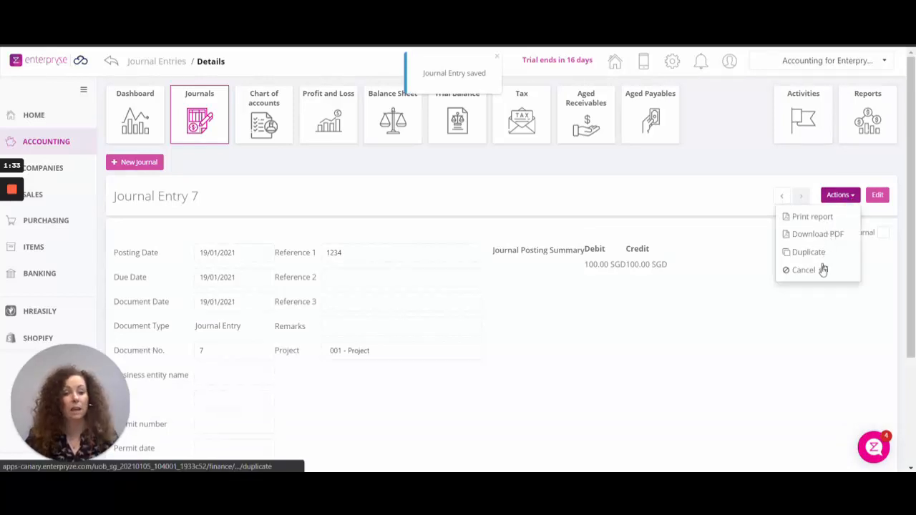
click(209, 128)
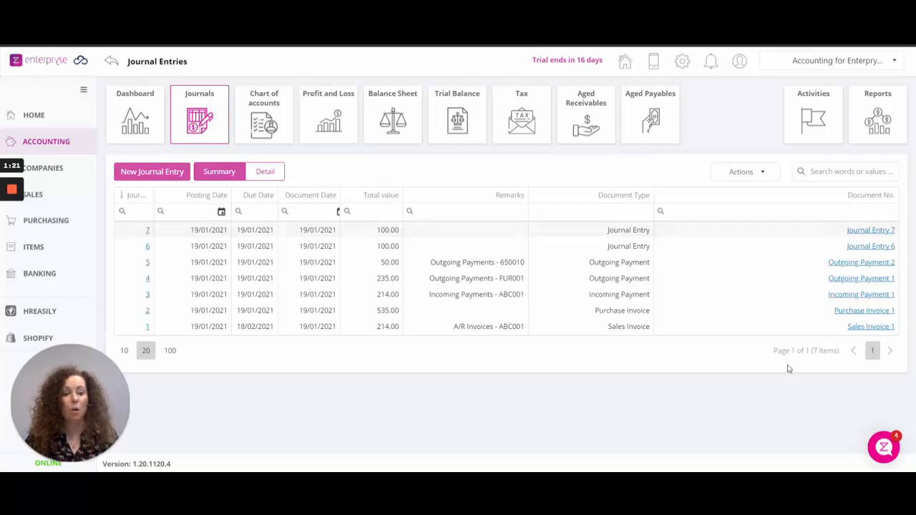
Open the support chat and look through its messaging, article search and Enterpryze Help Centre options
click(884, 449)
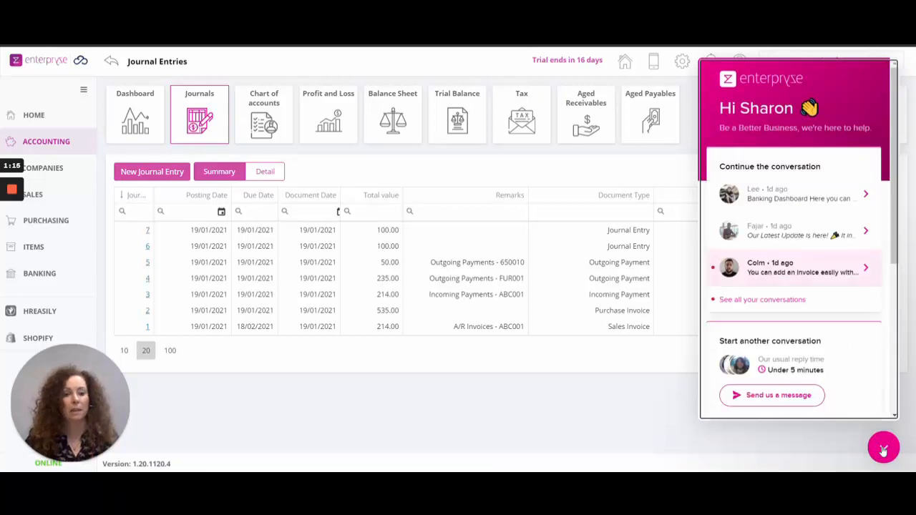
scroll(836, 268, down, 3)
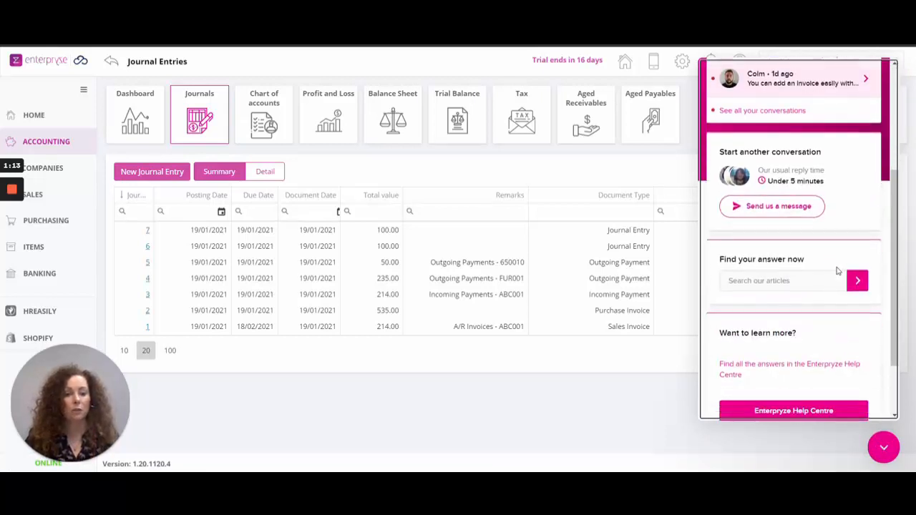
scroll(837, 270, down, 2)
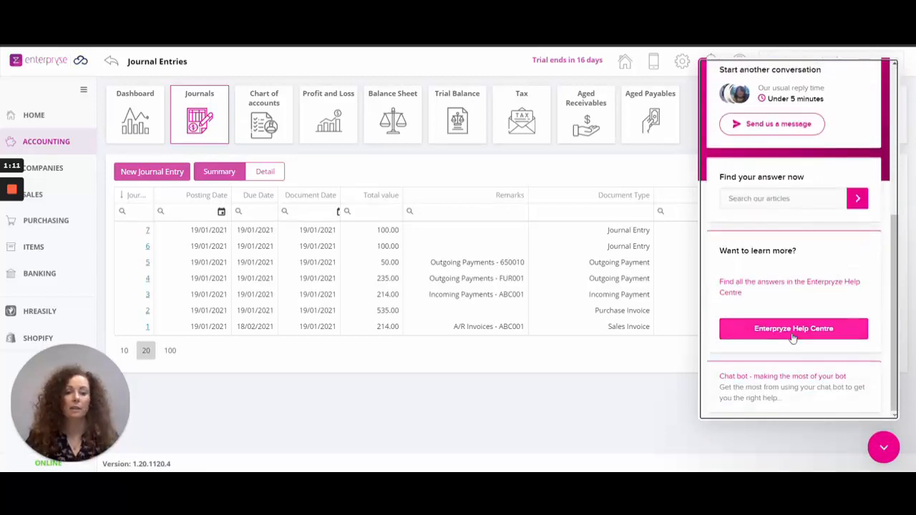